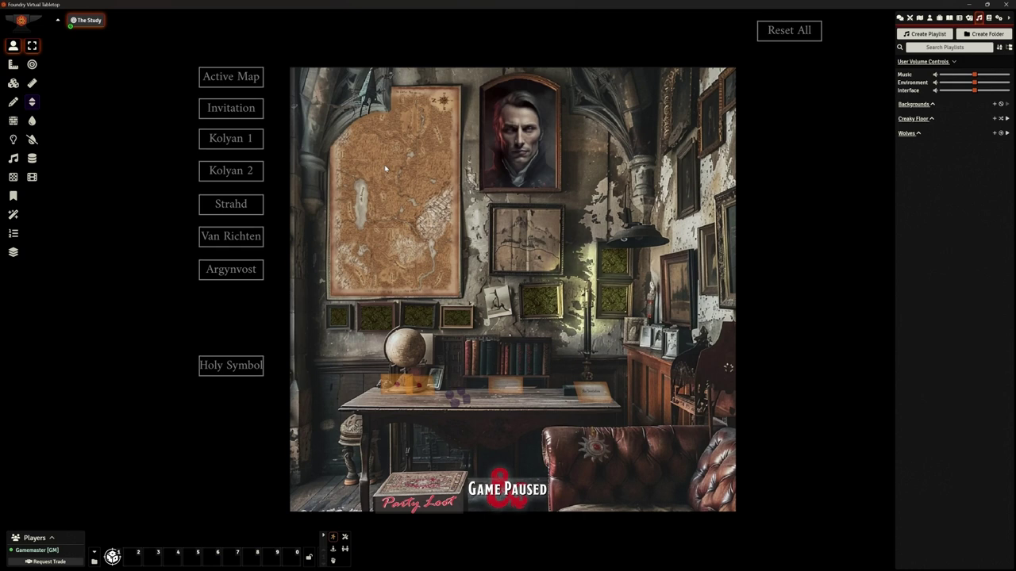
# Activate the Wolf Battle scene from the 0.Into The Mist scene folder
pyautogui.click(919, 18)
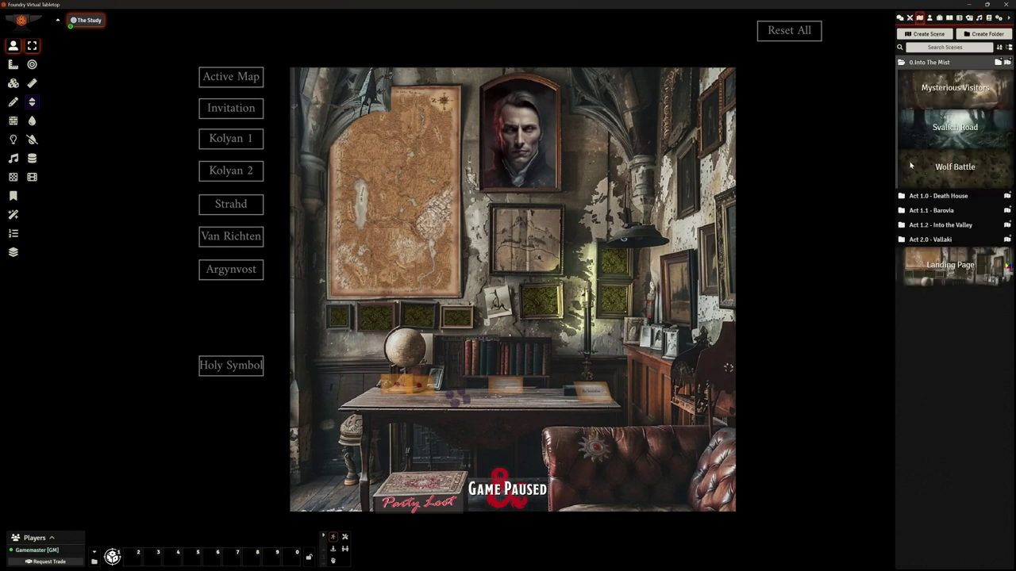
pyautogui.rightClick(942, 172)
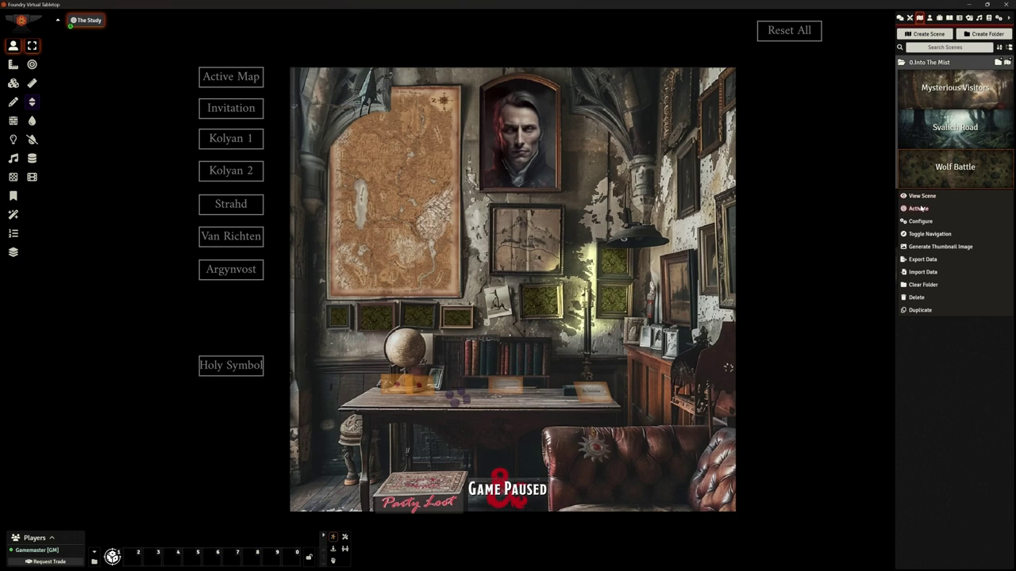
pyautogui.click(920, 209)
pyautogui.rightClick(952, 171)
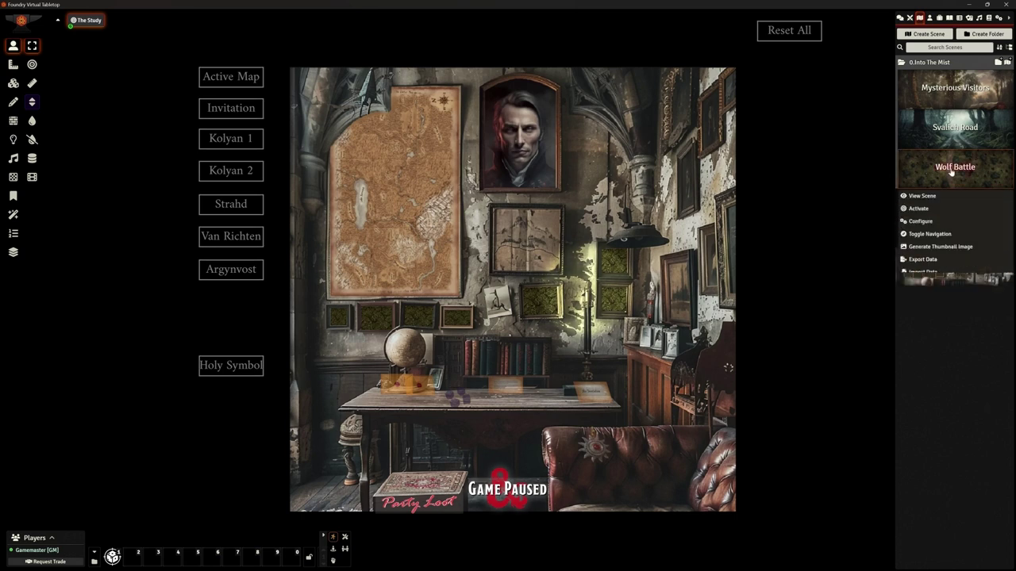
pyautogui.click(918, 207)
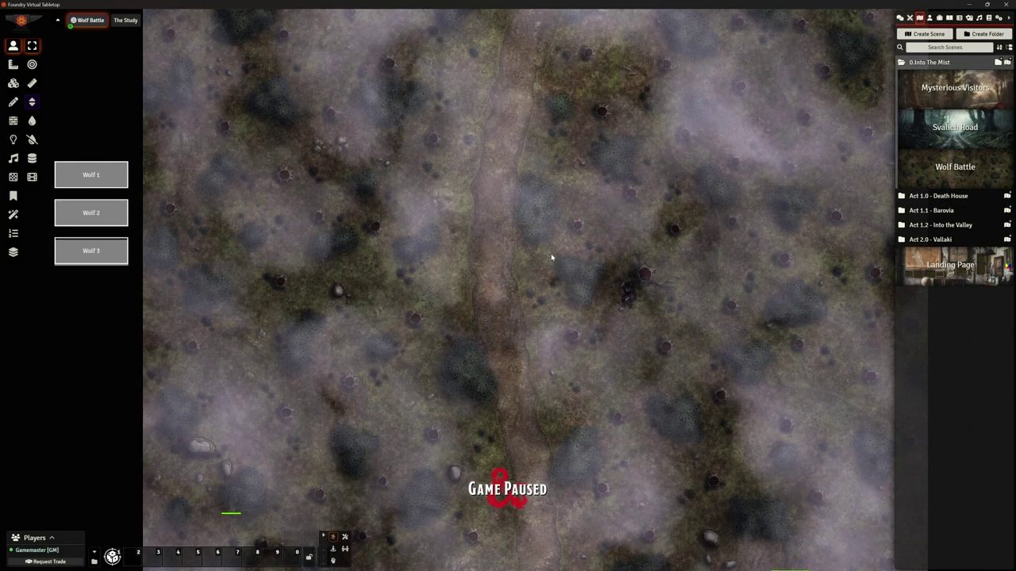
# Activate the Landing Page scene and view the Map of Barovia through its Active Map tile, closing the map again
pyautogui.rightClick(939, 271)
pyautogui.click(928, 293)
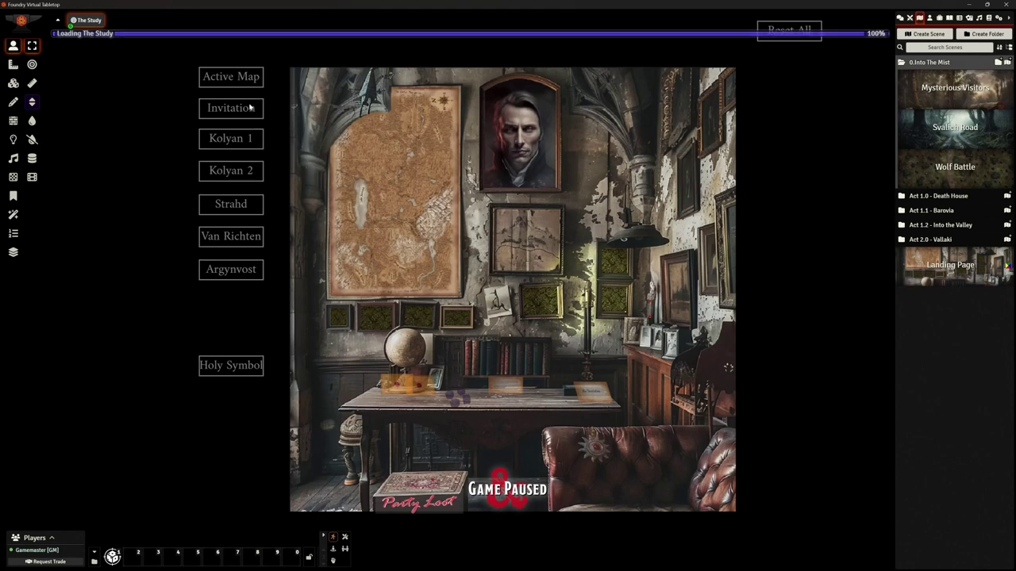
pyautogui.click(230, 76)
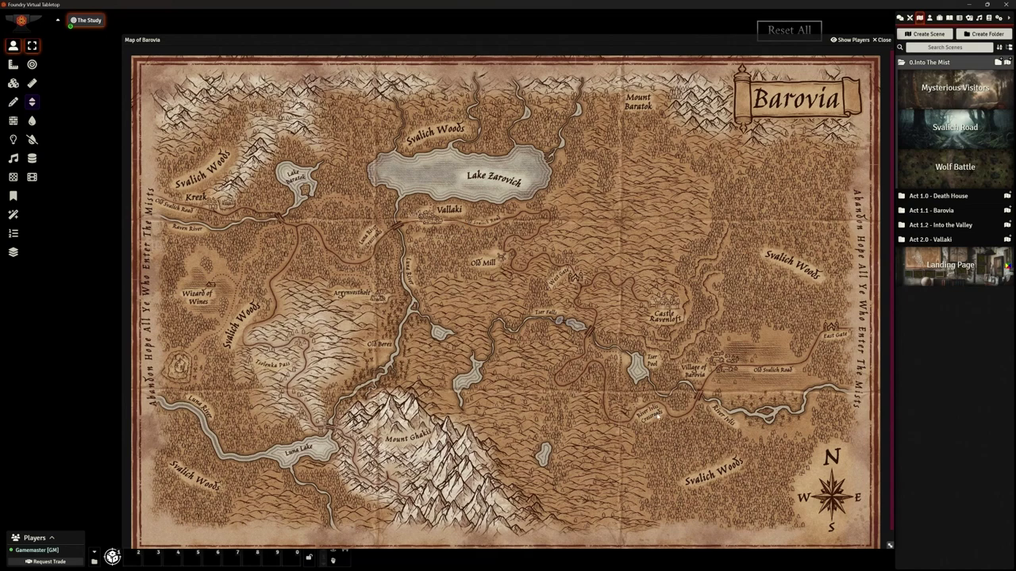
pyautogui.click(882, 40)
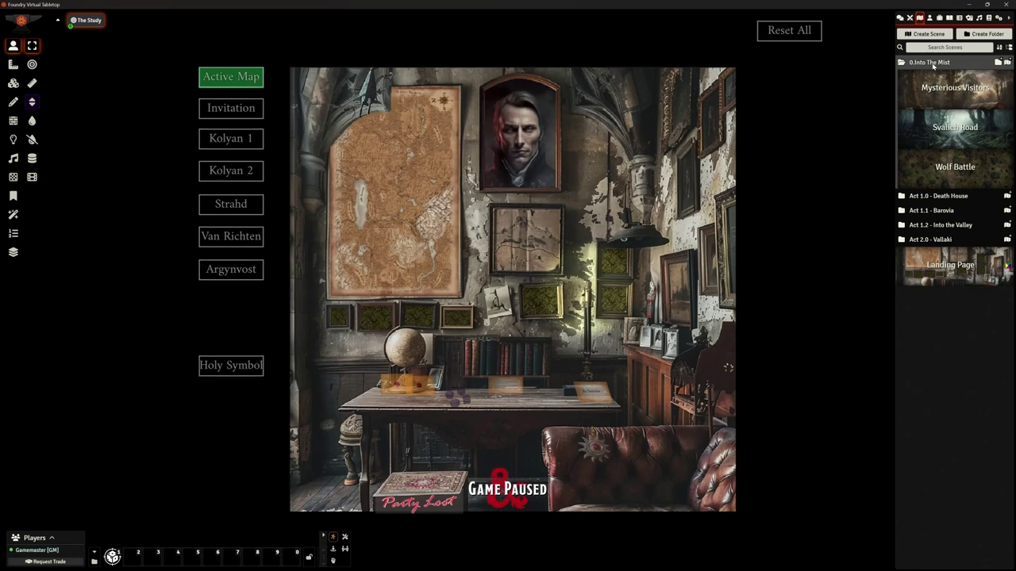
# Collapse the 0.Into The Mist scene folder and look through the scenes in the Act 1.1 - Barovia folder
pyautogui.click(933, 63)
pyautogui.click(938, 77)
pyautogui.click(940, 77)
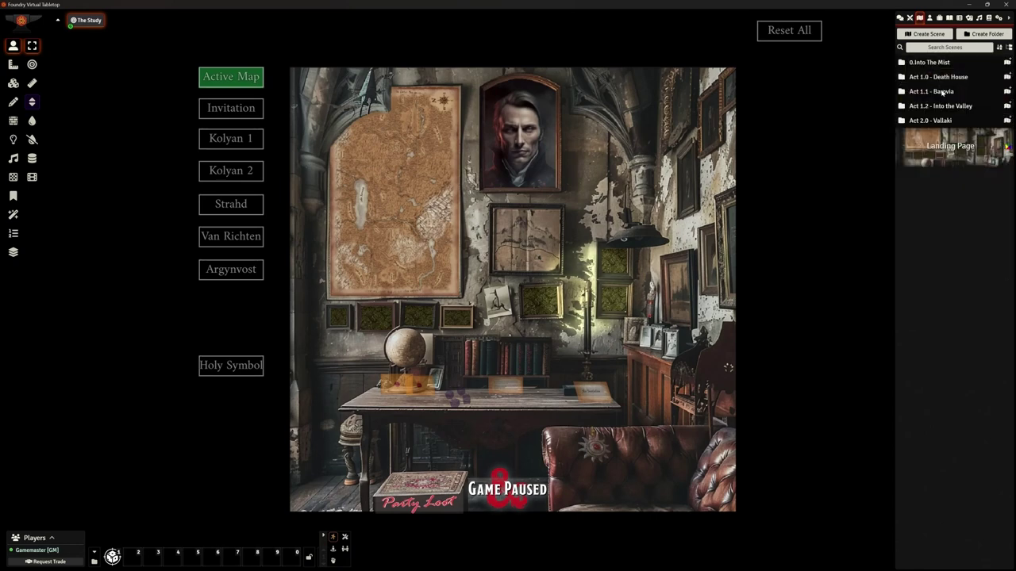
pyautogui.click(942, 91)
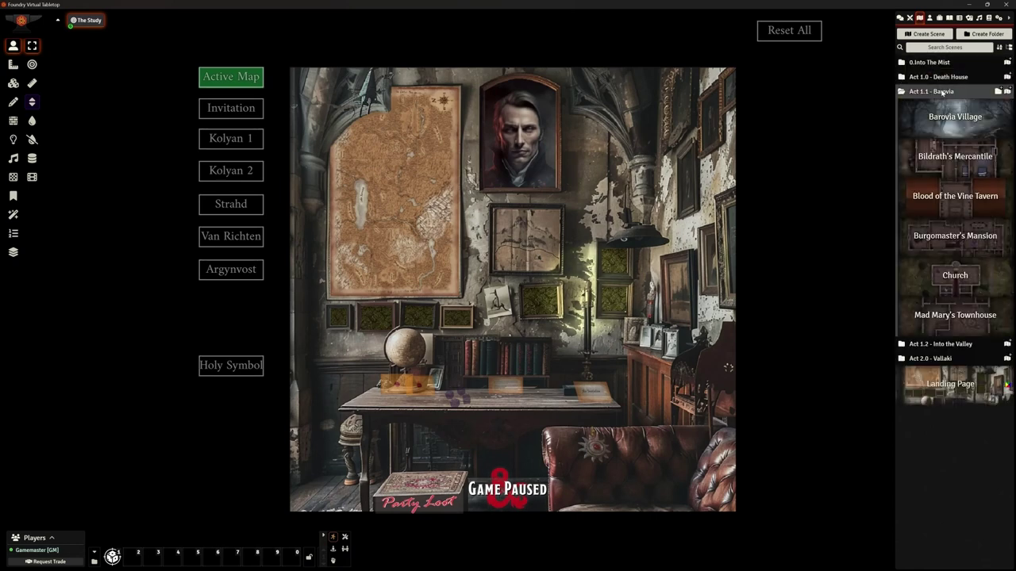
pyautogui.click(942, 91)
# Activate the 4-Crossroads Horseman scene from the Act 1.2 - Into the Valley folder and trigger its Horseman tile
pyautogui.click(943, 106)
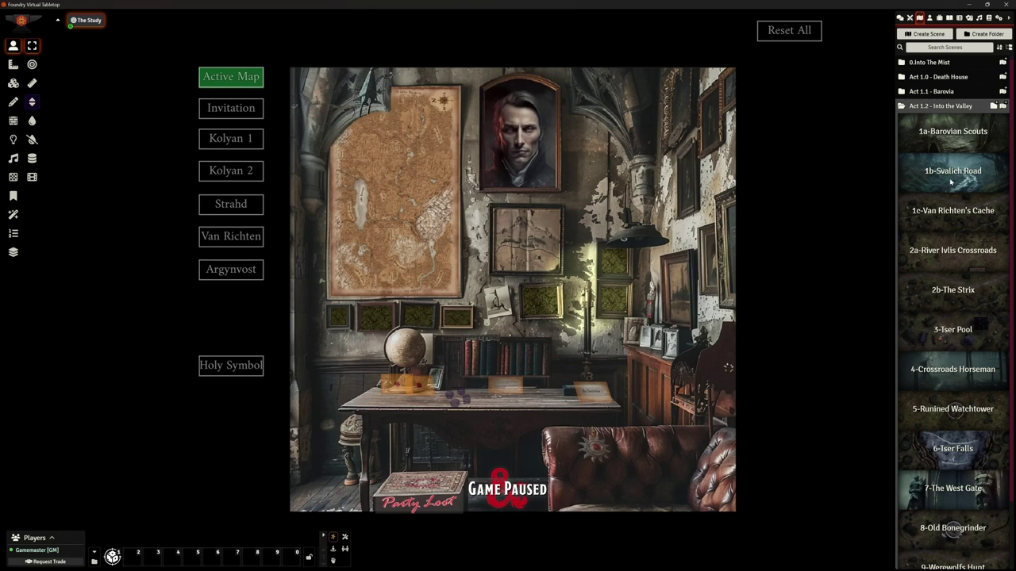
pyautogui.scroll(-1, 952, 182)
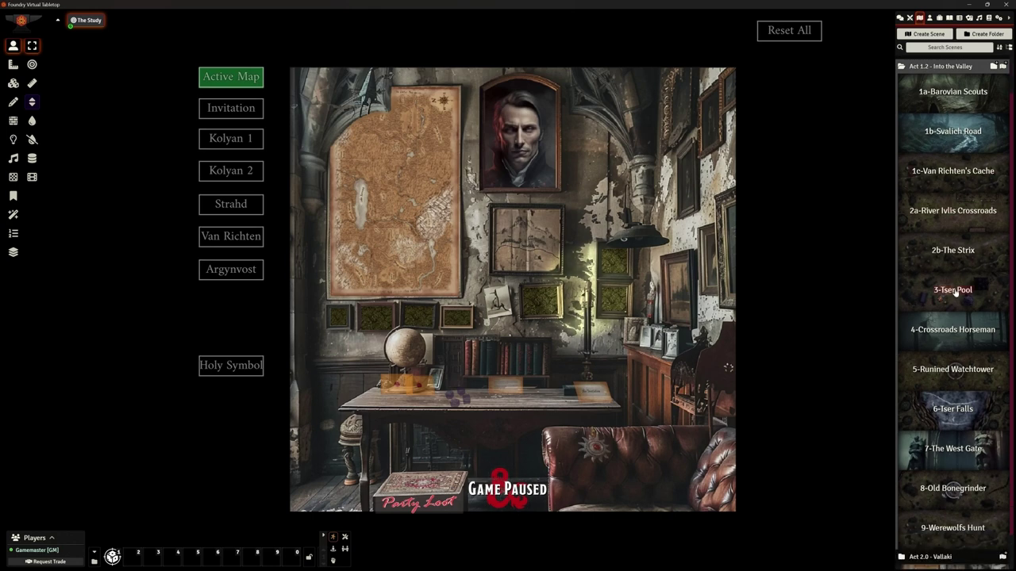
pyautogui.scroll(-1, 956, 306)
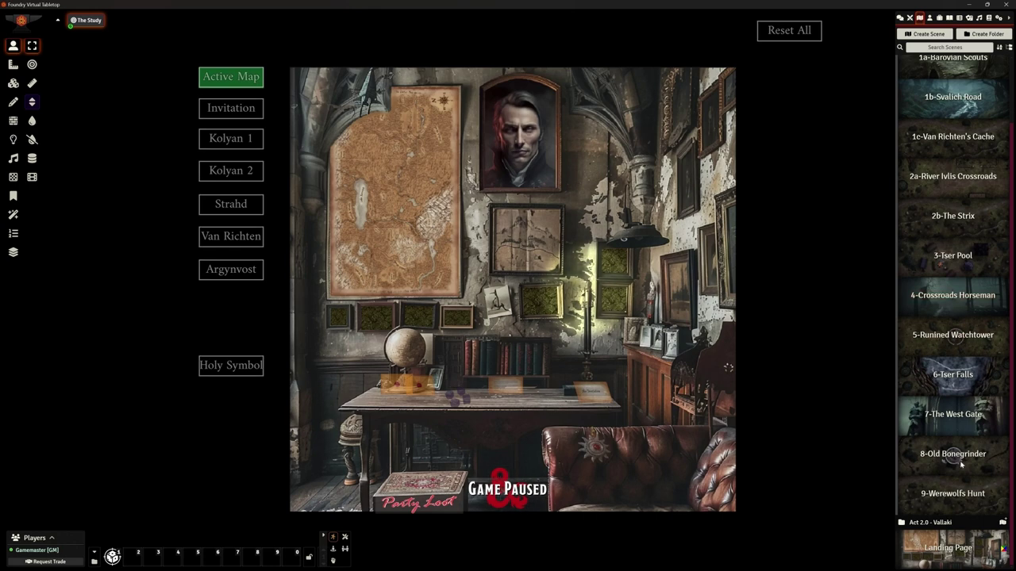
pyautogui.rightClick(952, 298)
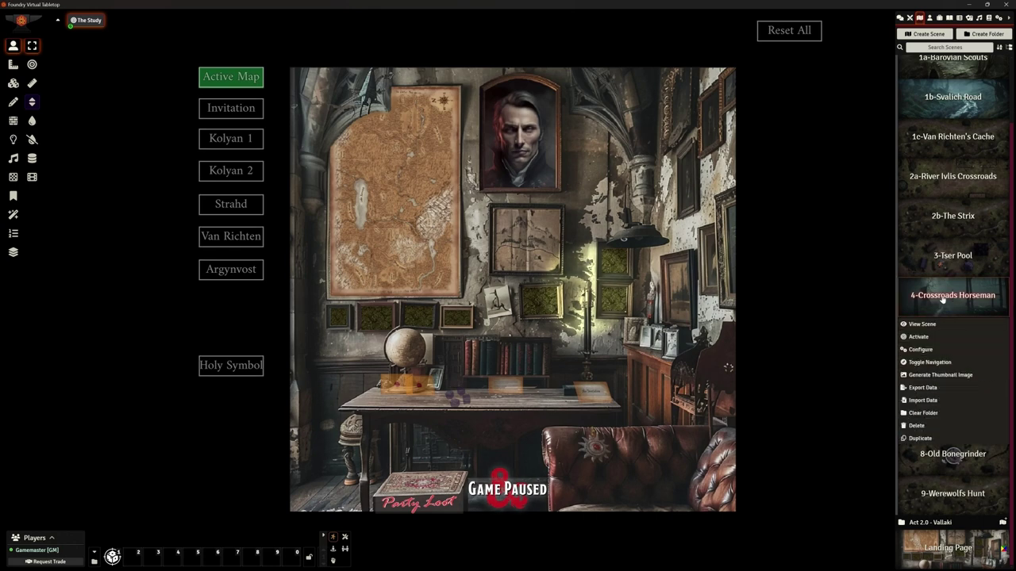
pyautogui.click(918, 337)
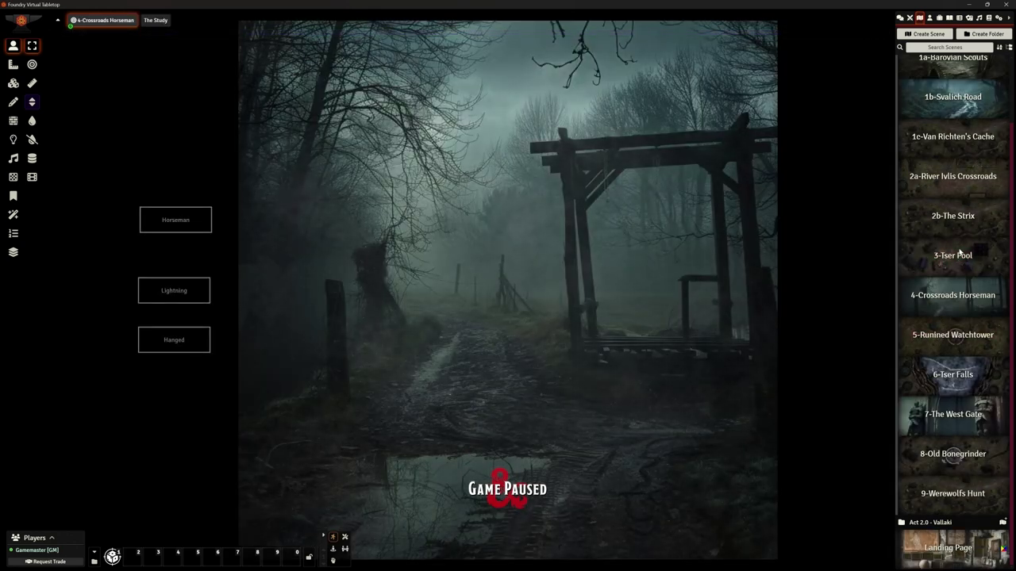
pyautogui.click(171, 225)
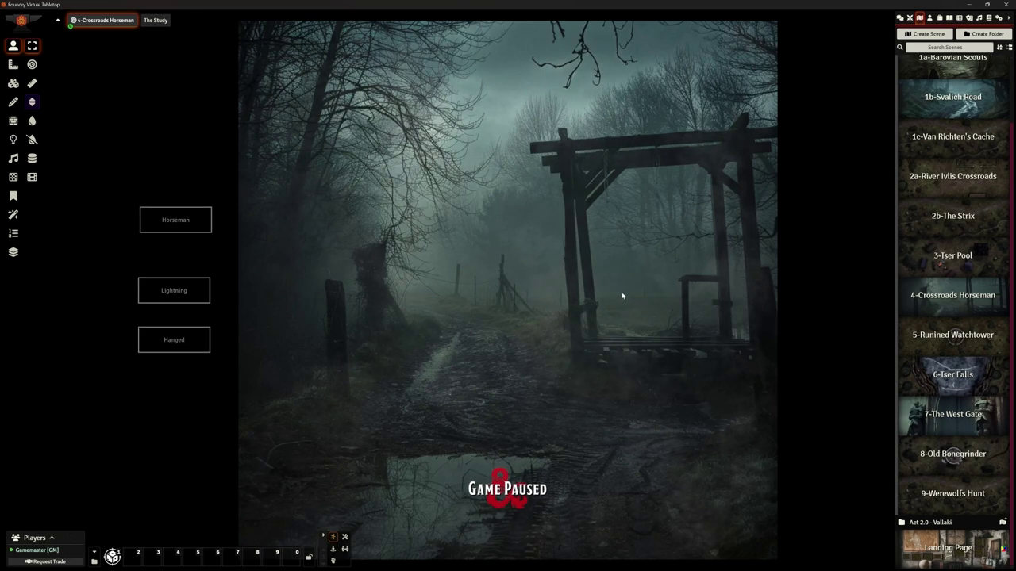
# Activate the 5-Runined Watchtower scene and show the tower's Ground Floor with the Levels layer tool
pyautogui.rightClick(935, 337)
pyautogui.click(925, 377)
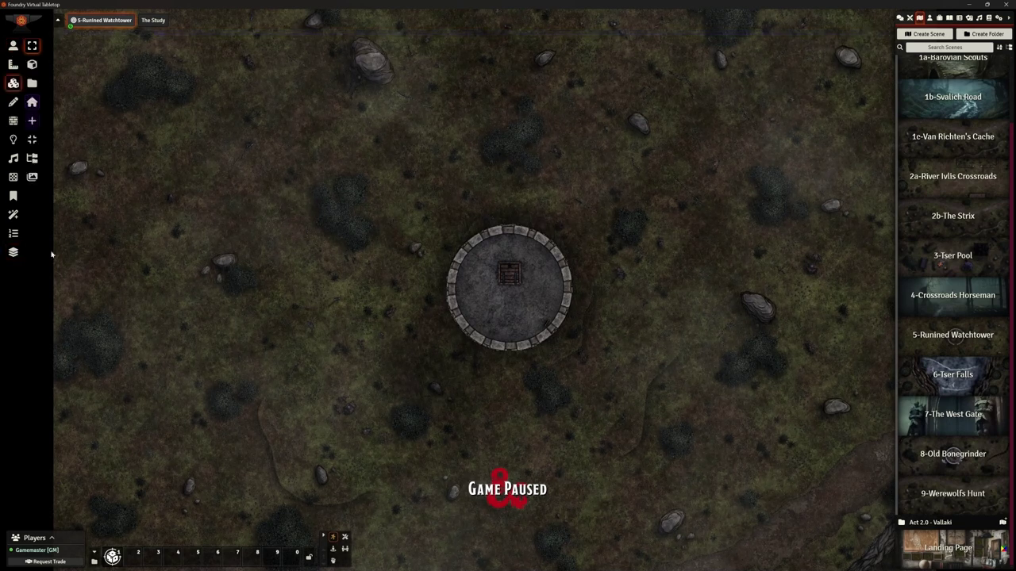
pyautogui.click(825, 29)
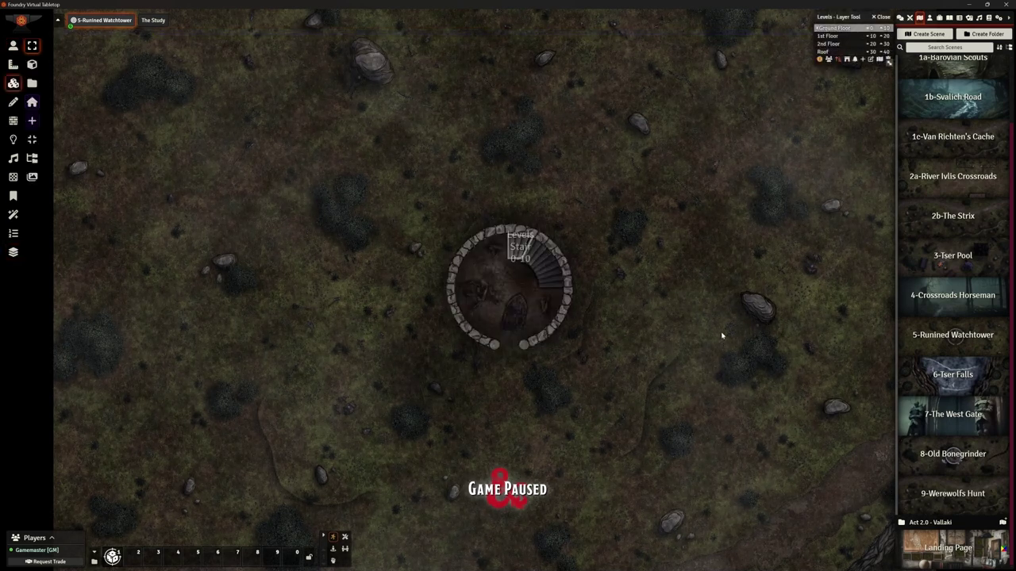
pyautogui.scroll(-4, 722, 335)
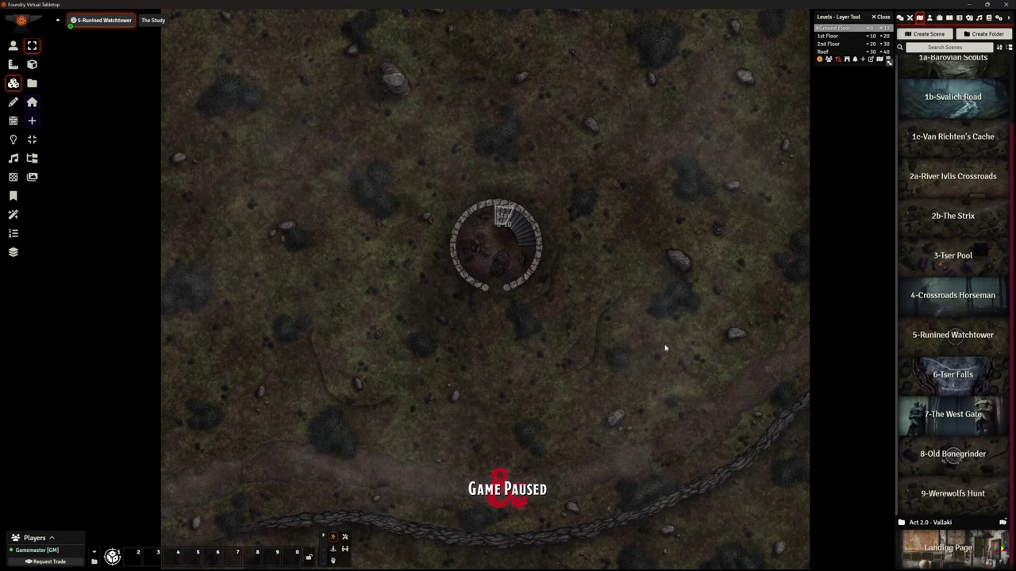
pyautogui.moveTo(618, 260); pyautogui.dragTo(624, 279)
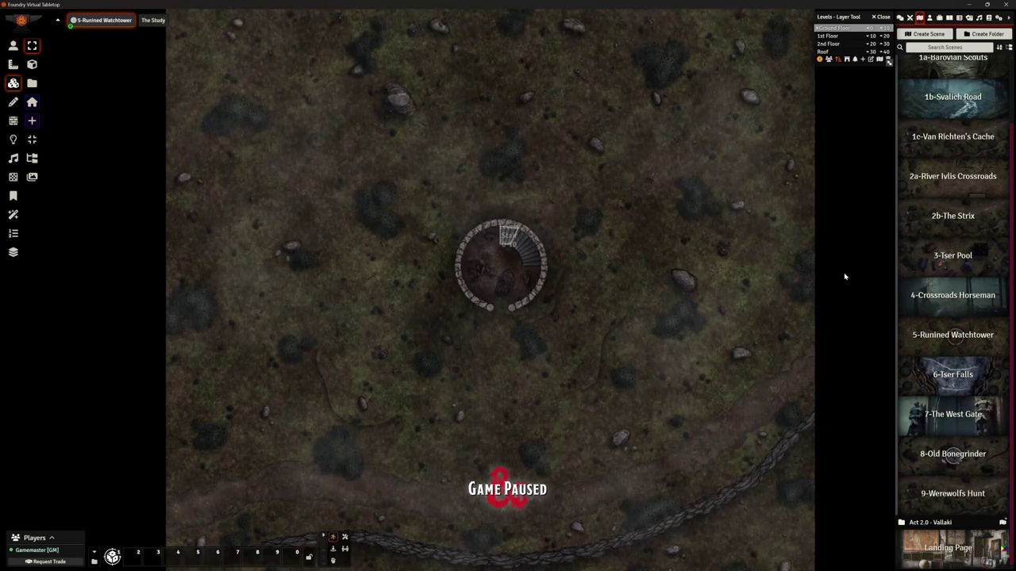
# Activate the 6-Tser Falls scene and, after viewing it, the 7-The West Gate scene
pyautogui.rightClick(947, 373)
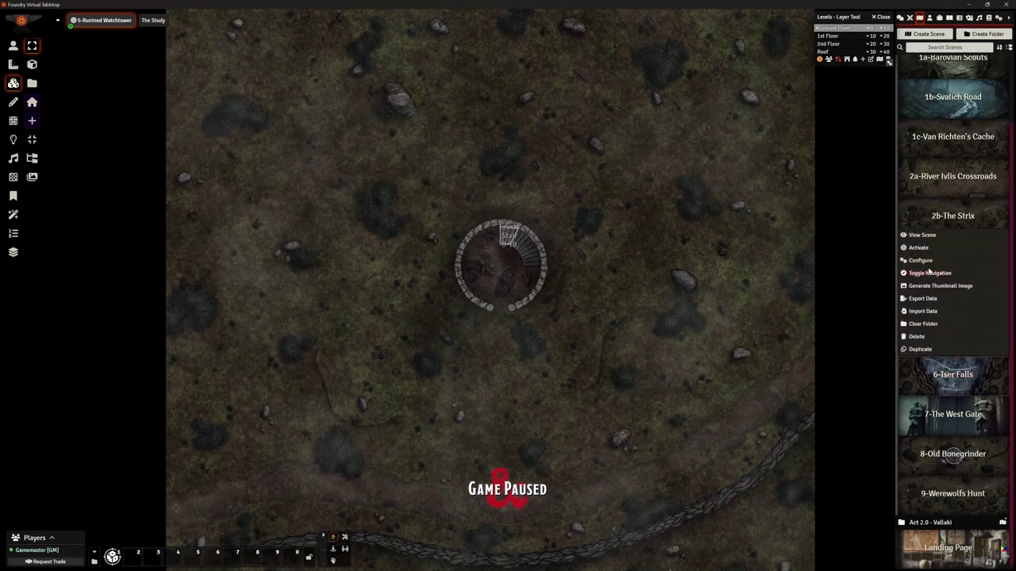
pyautogui.click(929, 257)
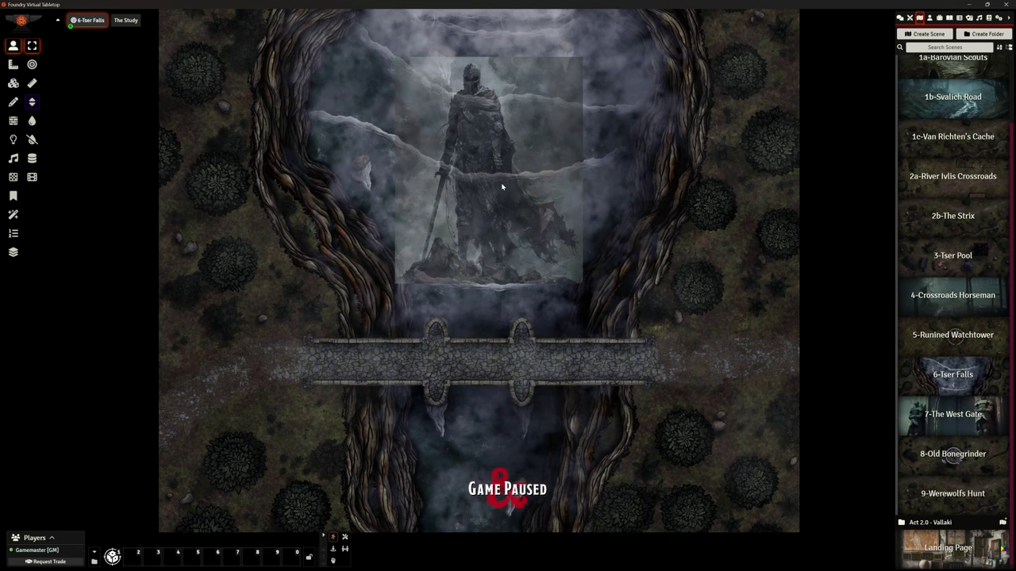
pyautogui.rightClick(949, 418)
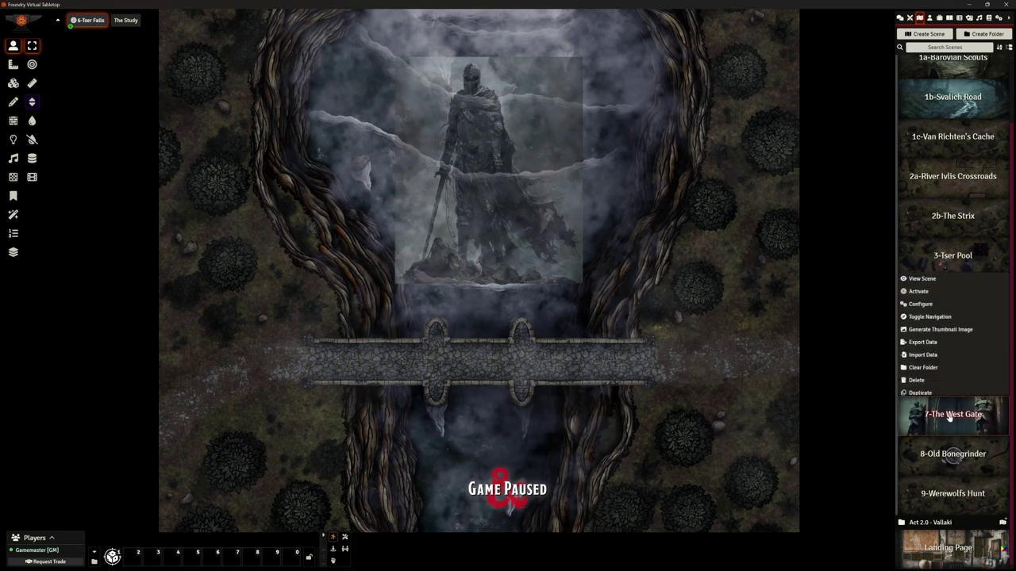
pyautogui.click(913, 291)
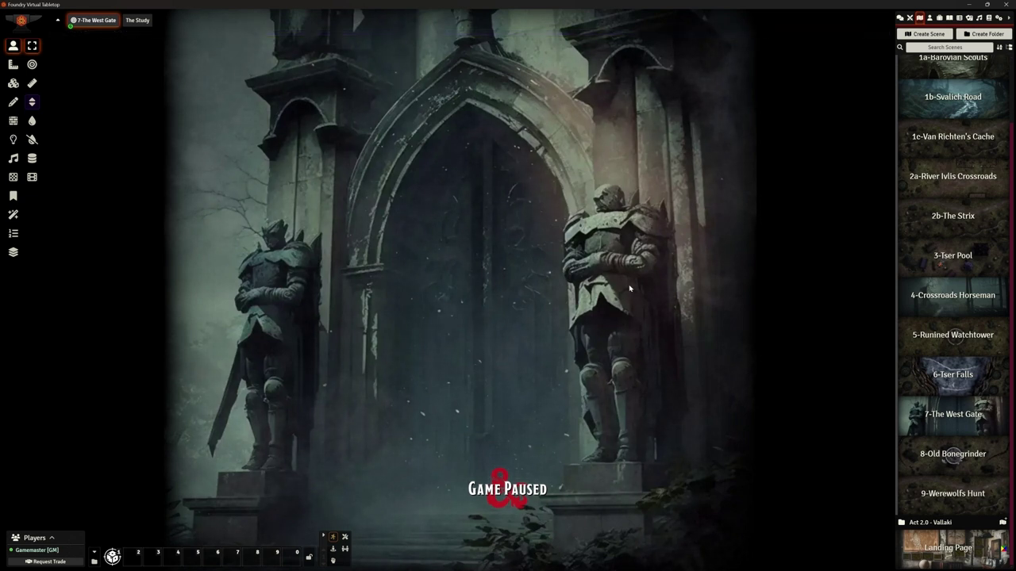
# Activate the 8-Old Bonegrinder scene and view the windmill up close
pyautogui.rightClick(949, 459)
pyautogui.click(918, 328)
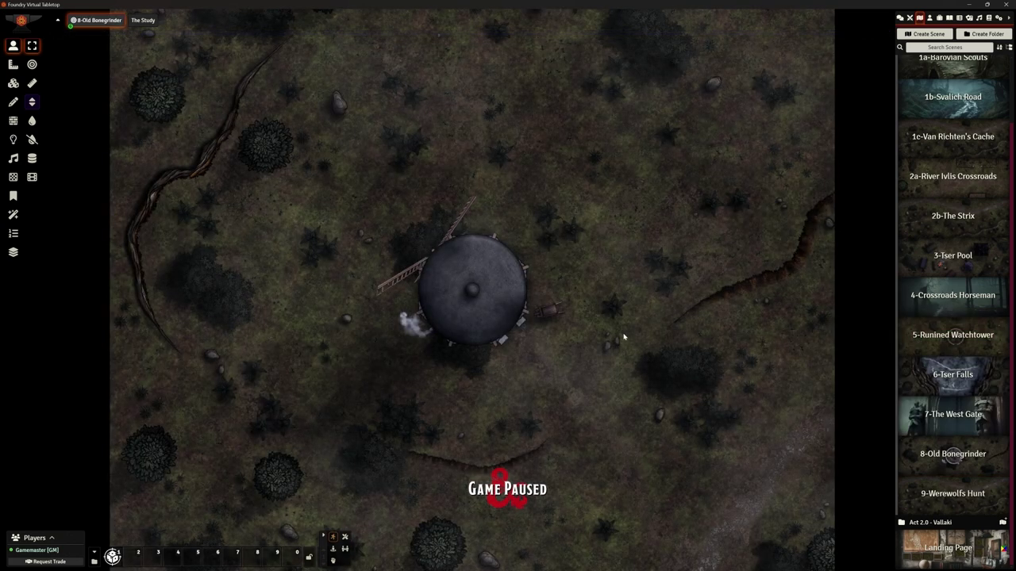
pyautogui.scroll(5, 584, 243)
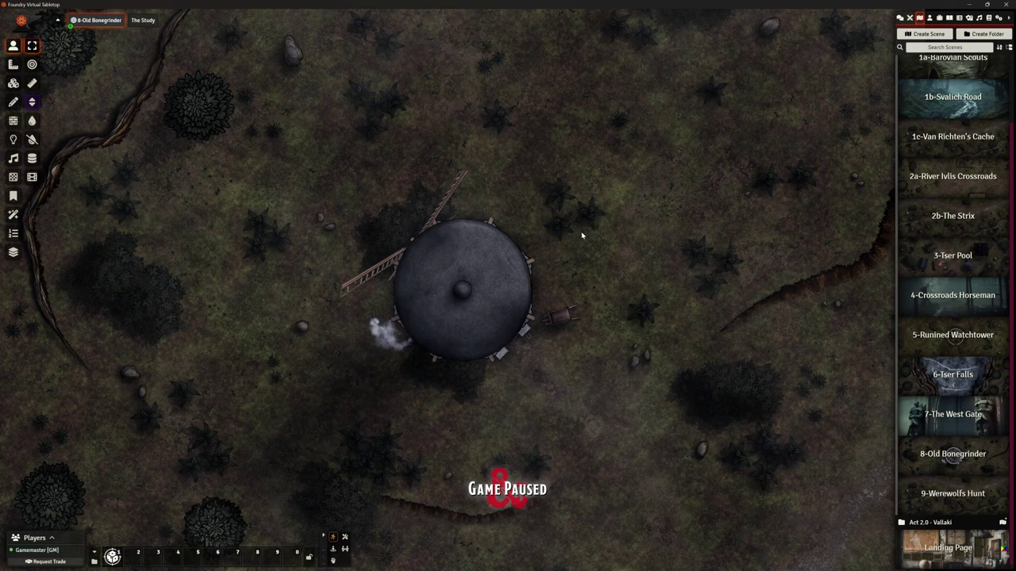
pyautogui.scroll(1, 600, 233)
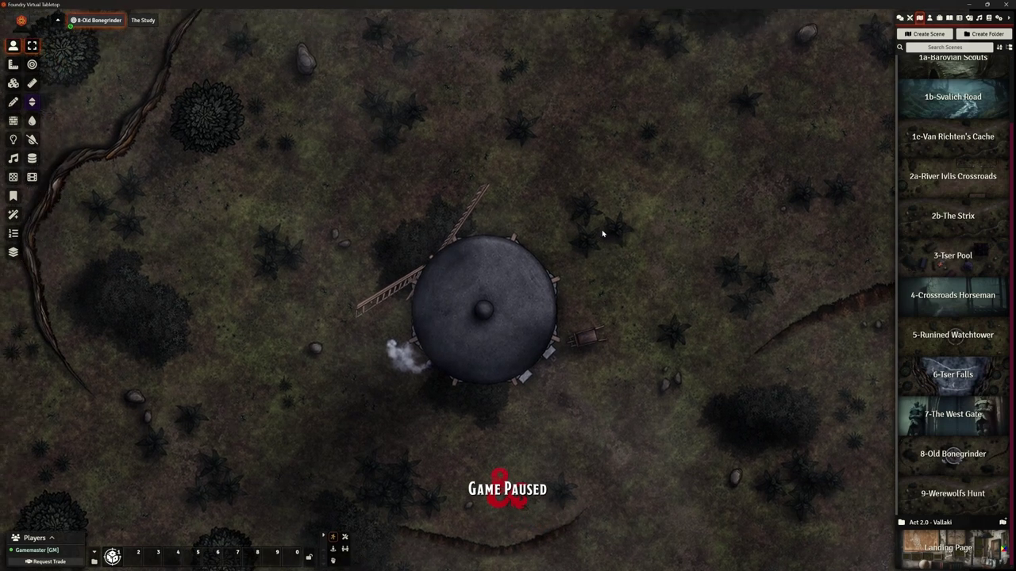
# Inspect the windmill's two interior floors with the Levels layer tool, close the tool and view the whole map
pyautogui.click(10, 253)
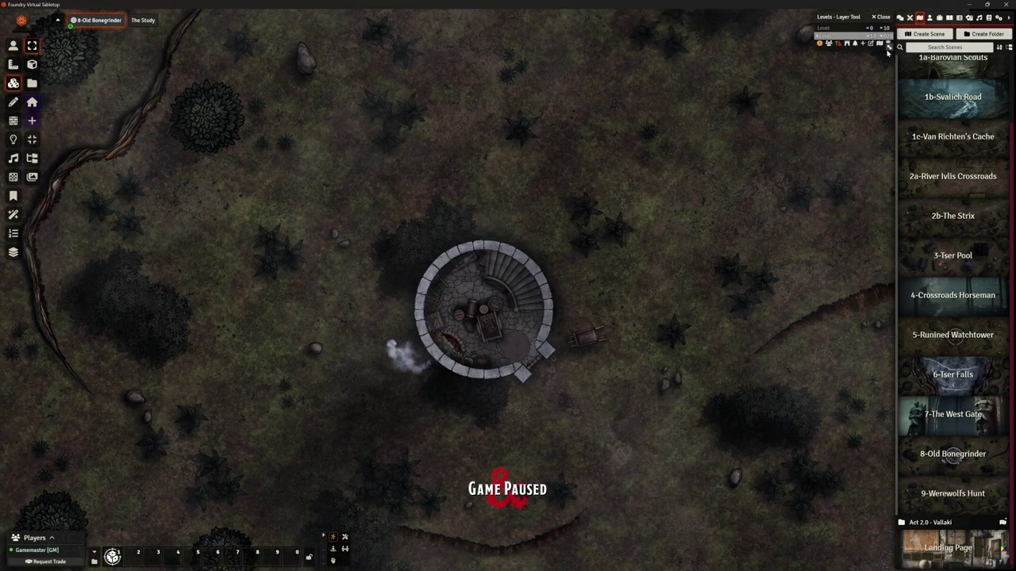
pyautogui.click(888, 48)
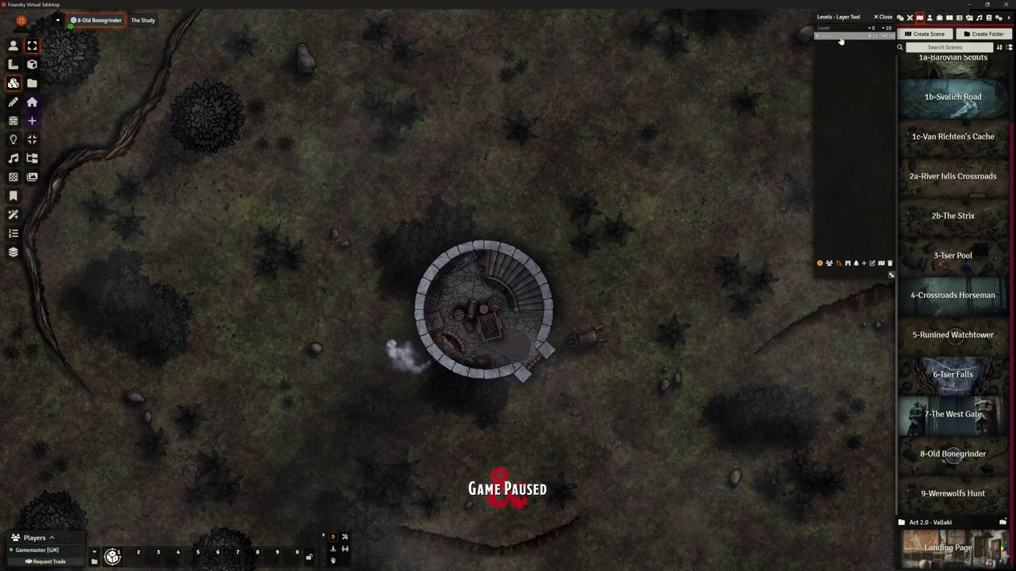
pyautogui.scroll(-3, 587, 227)
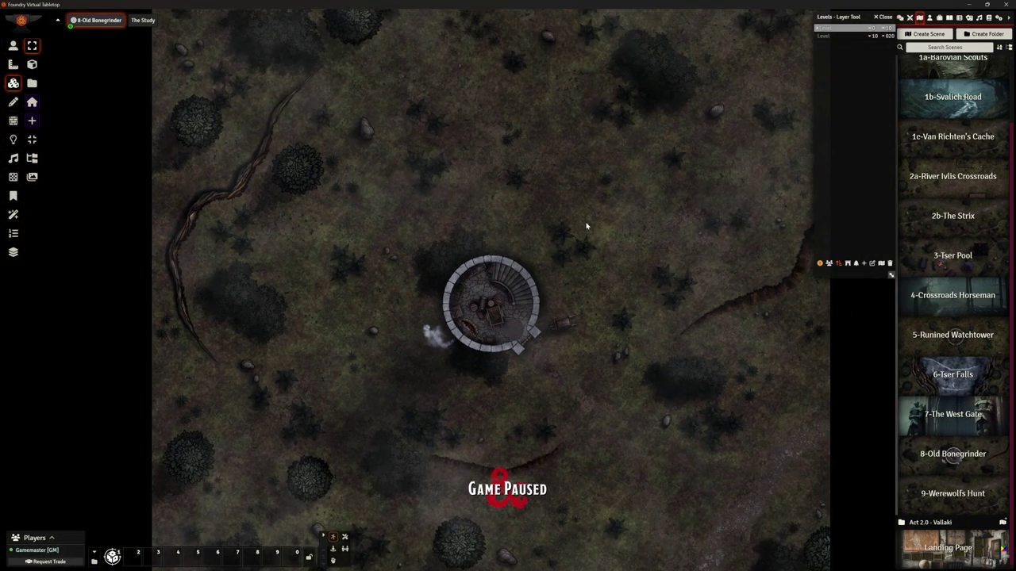
pyautogui.click(885, 17)
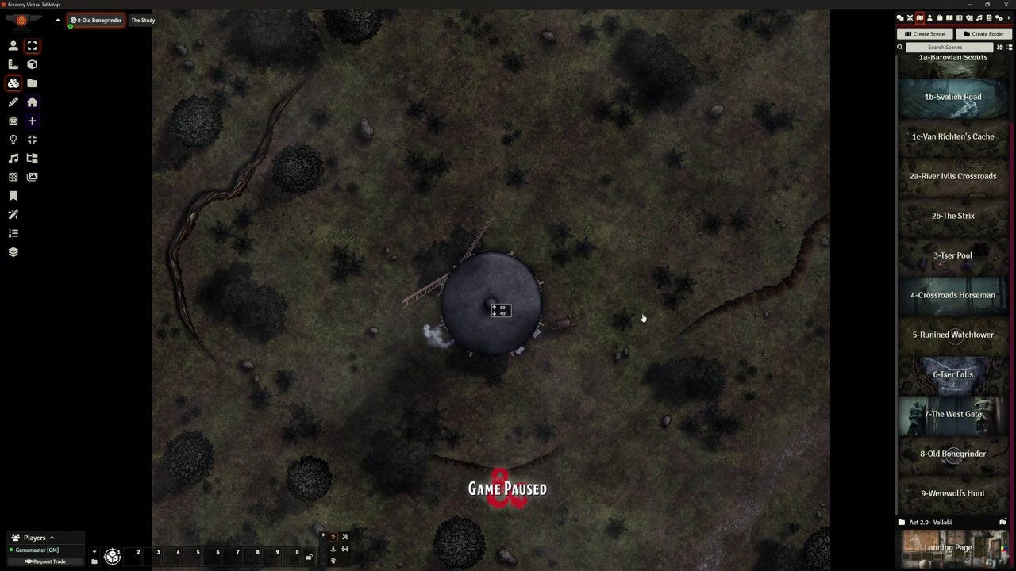
pyautogui.scroll(-10, 643, 319)
pyautogui.scroll(7, 619, 297)
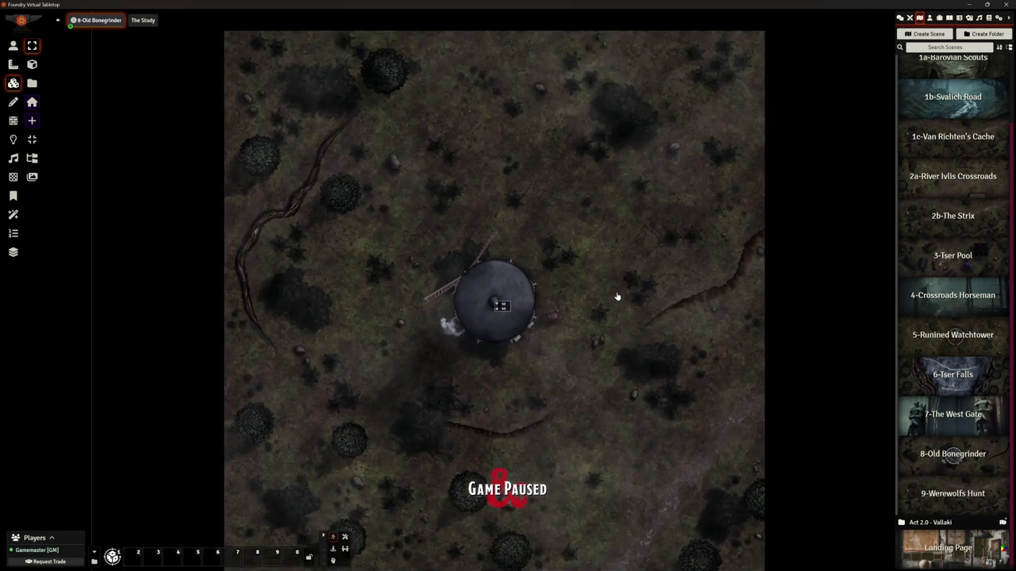
pyautogui.scroll(4, 617, 297)
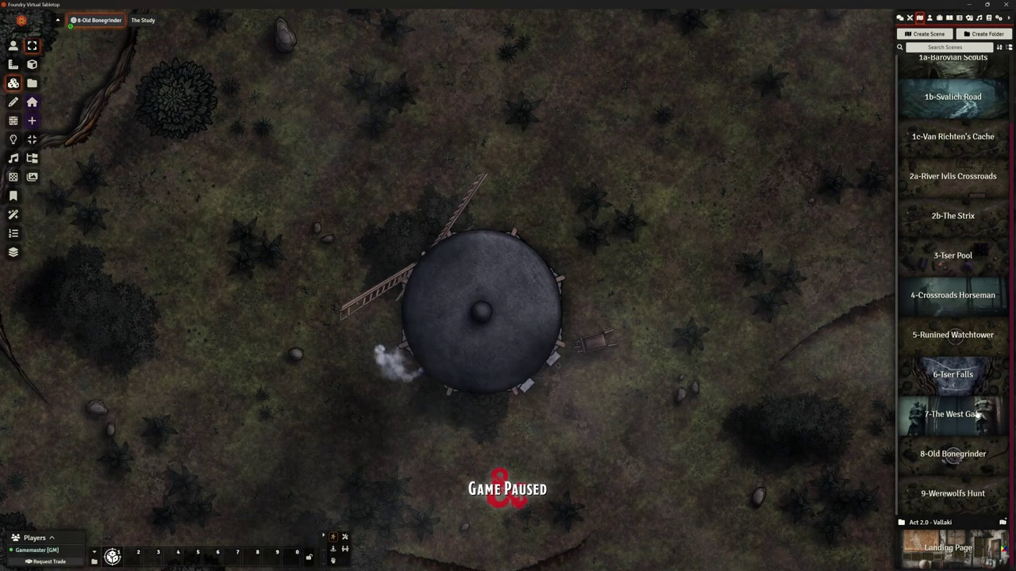
# Activate the 9-Werewolfs Hunt scene and bring up the list of playlists
pyautogui.rightClick(965, 496)
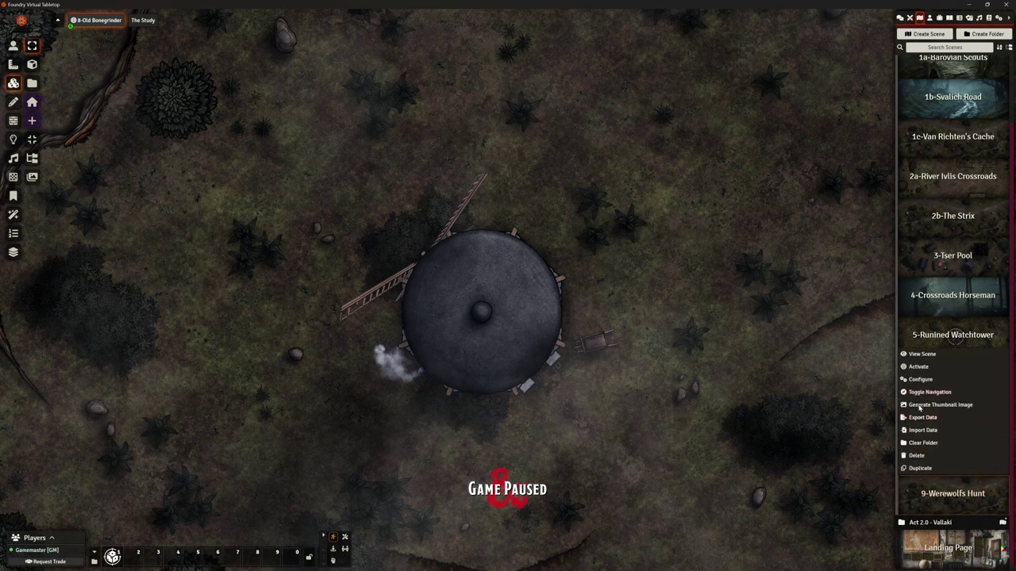
pyautogui.click(918, 367)
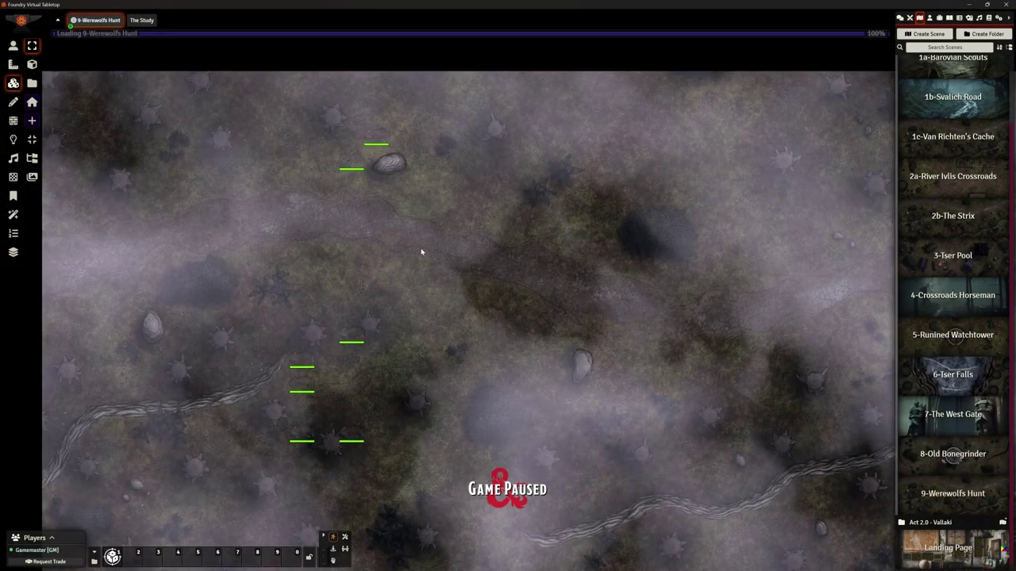
pyautogui.click(979, 18)
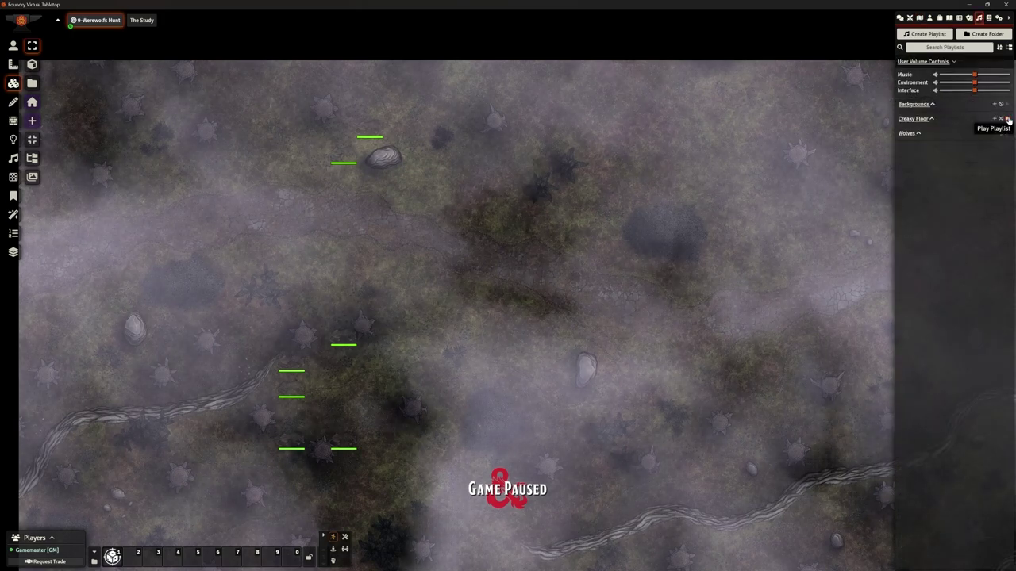
# Look over the foggy Werewolfs Hunt map and examine the tokens hidden among its trees
pyautogui.scroll(-2, 540, 285)
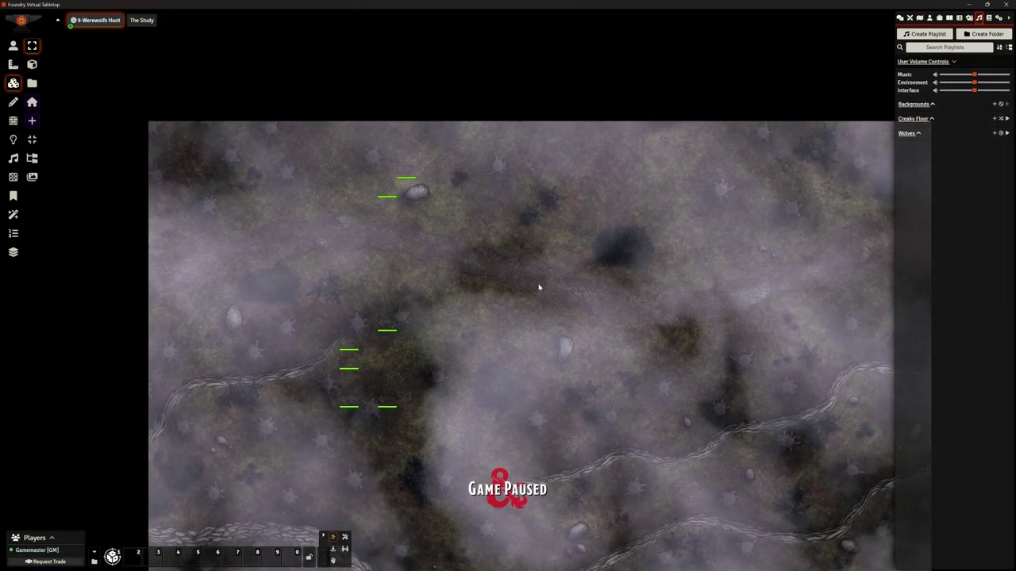
pyautogui.scroll(1, 559, 331)
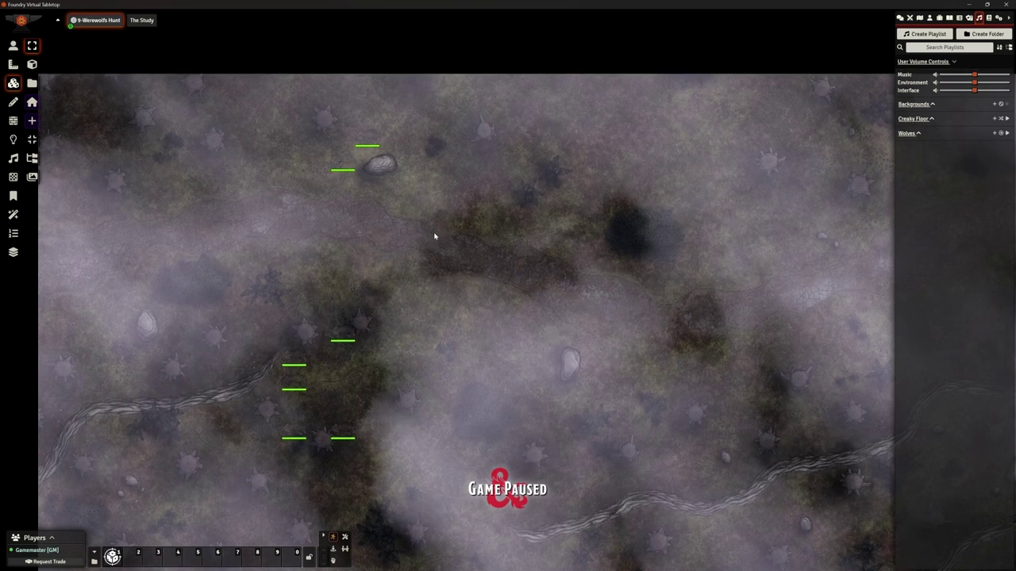
pyautogui.scroll(2, 434, 232)
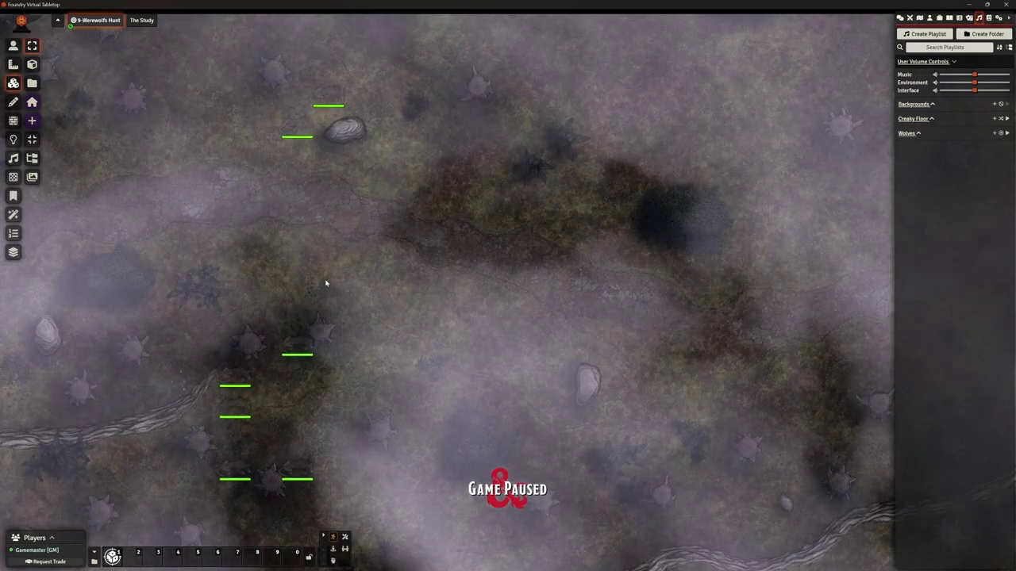
pyautogui.scroll(-3, 578, 238)
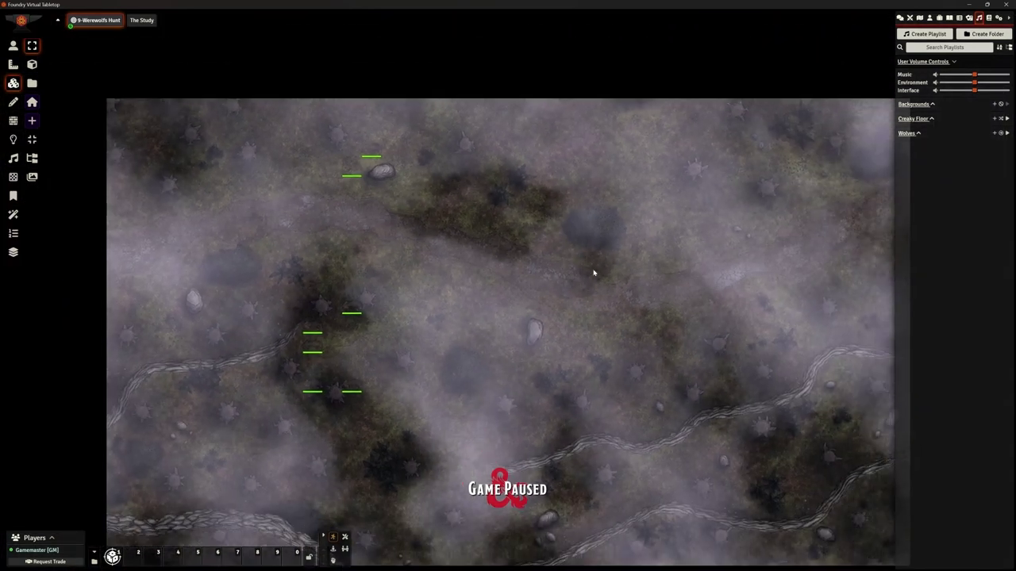
pyautogui.moveTo(593, 273); pyautogui.dragTo(569, 281)
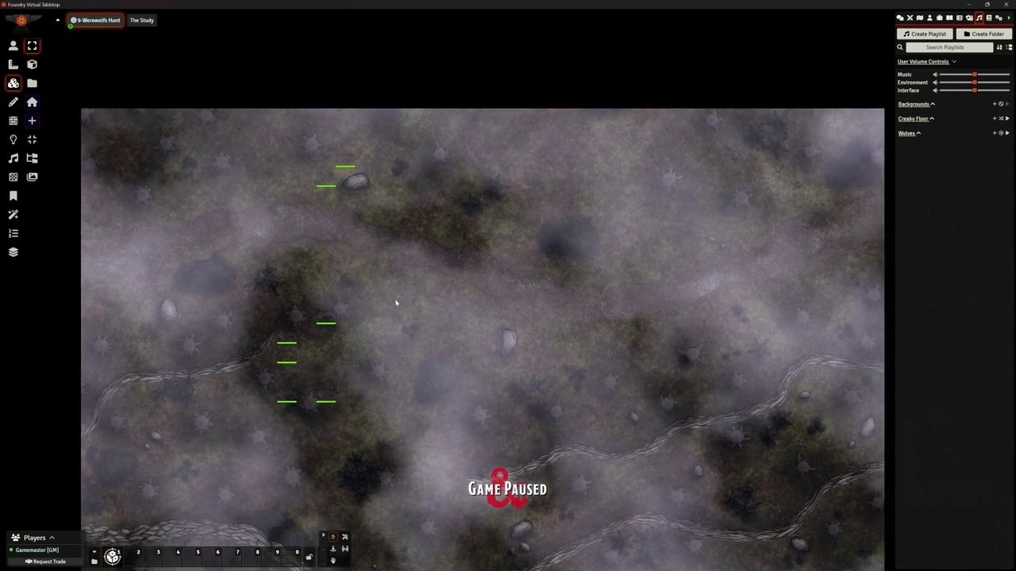
pyautogui.scroll(3, 280, 302)
pyautogui.moveTo(291, 302); pyautogui.dragTo(600, 346)
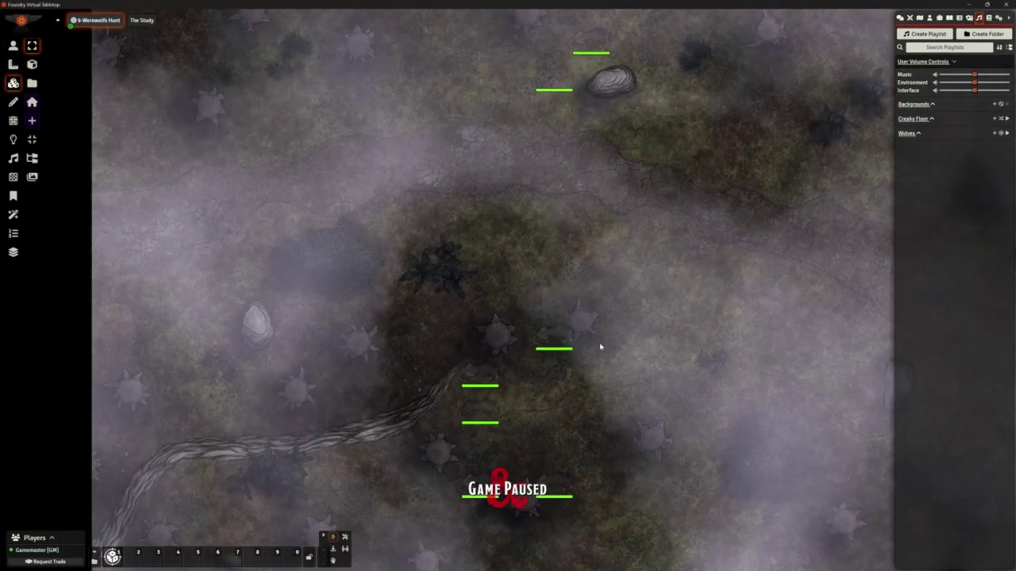
# Select the Wolf token beside the trees, move it a short way up and back, and toggle its visibility
pyautogui.click(547, 329)
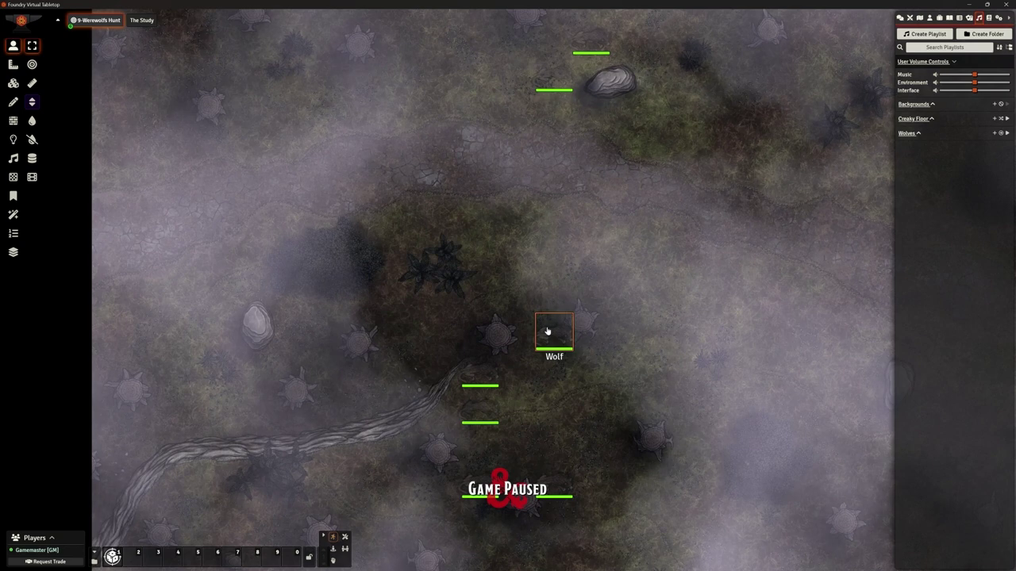
pyautogui.rightClick(553, 328)
pyautogui.moveTo(559, 322)
pyautogui.mouseDown()
pyautogui.moveTo(559, 237)
pyautogui.moveTo(552, 330)
pyautogui.mouseUp()
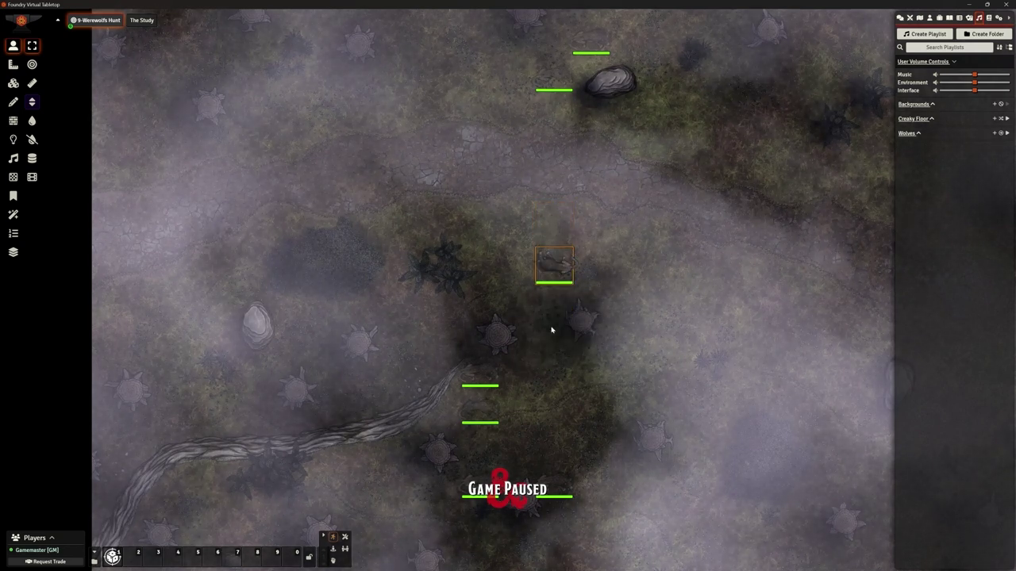
pyautogui.rightClick(553, 331)
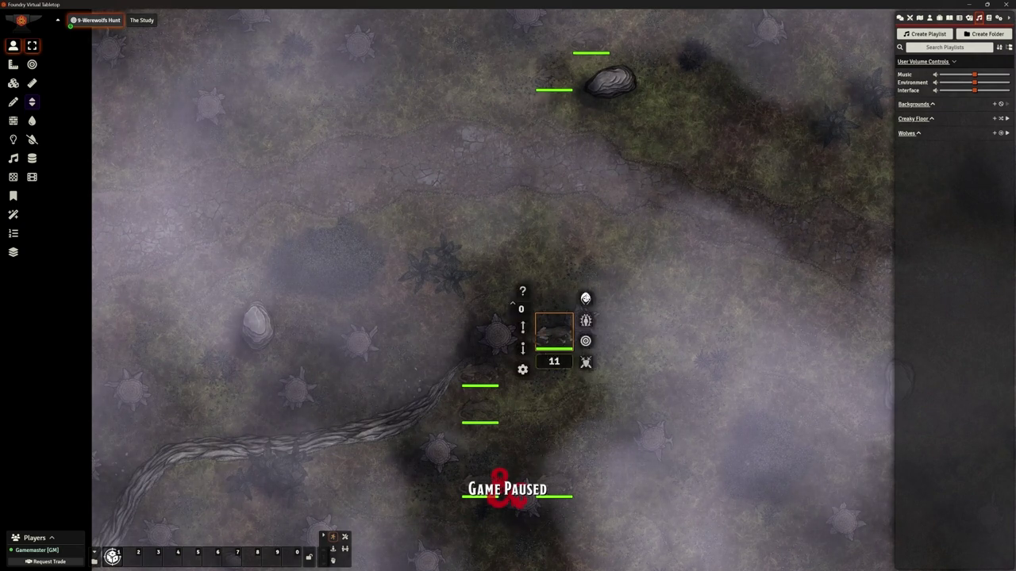
pyautogui.click(585, 299)
pyautogui.scroll(-10, 566, 313)
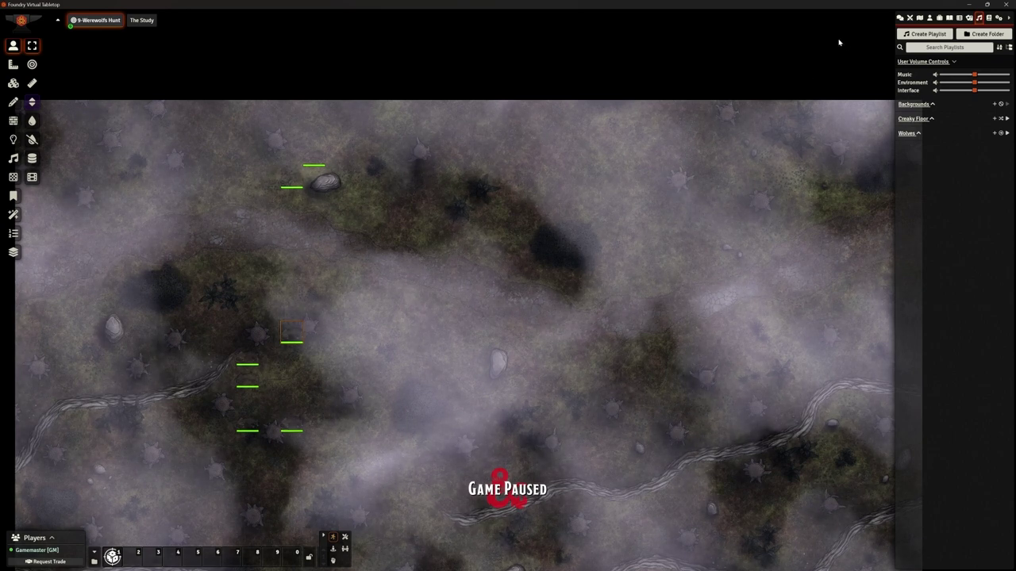
# Bring up the list of scenes and collapse the Act 1.2 - Into the Valley folder
pyautogui.click(919, 18)
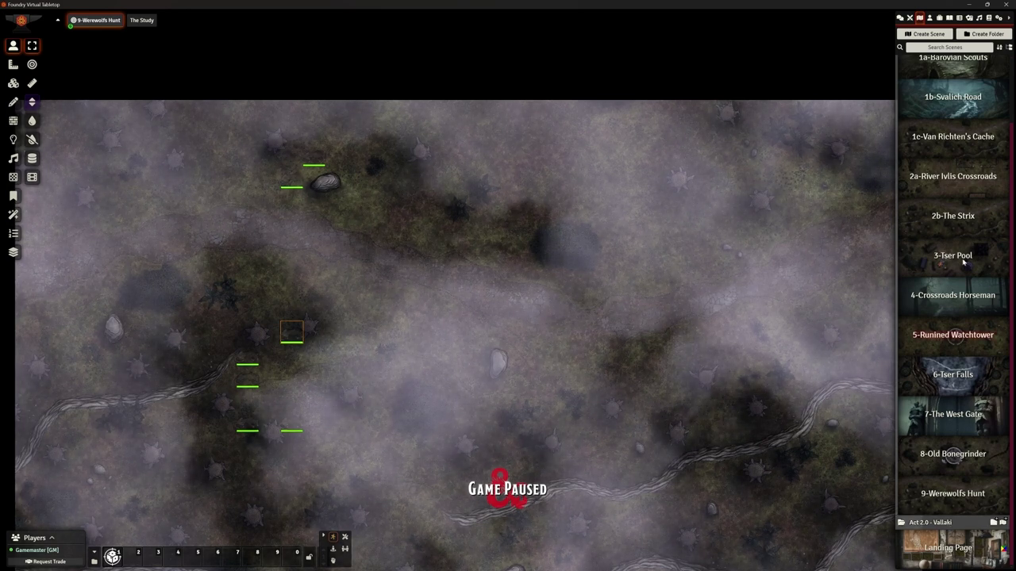
pyautogui.scroll(2, 952, 96)
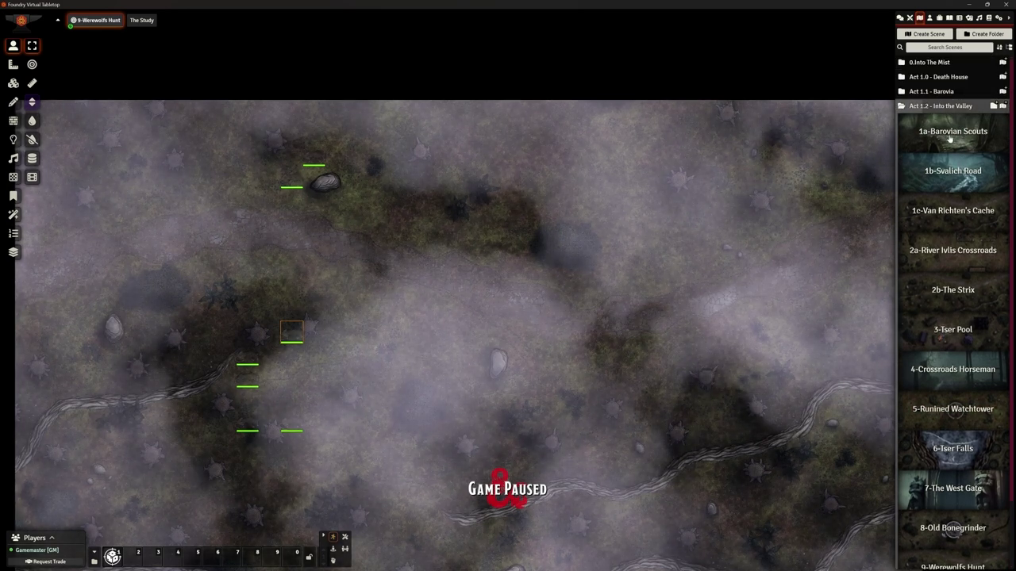
pyautogui.click(943, 106)
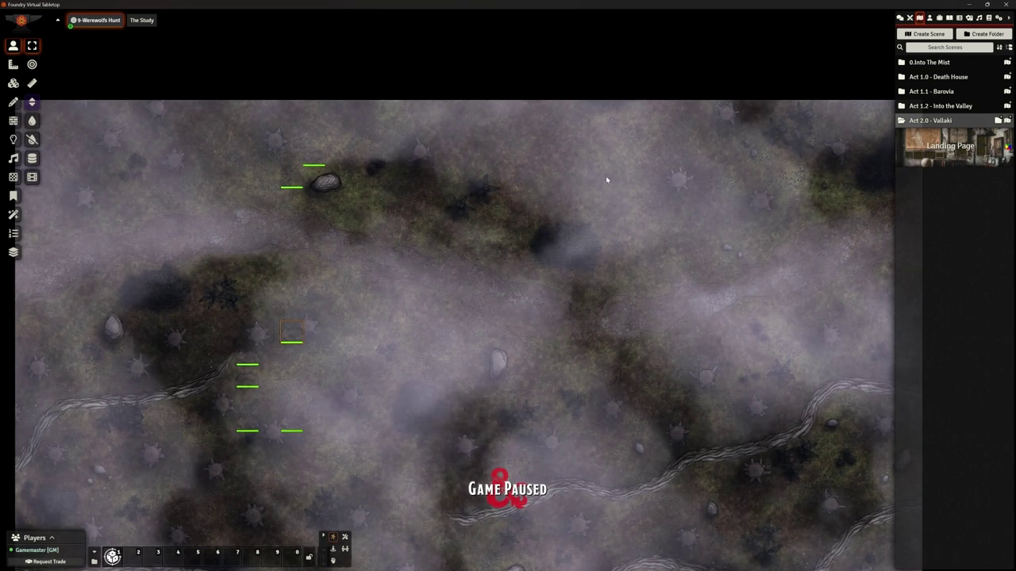
pyautogui.scroll(-3, 541, 271)
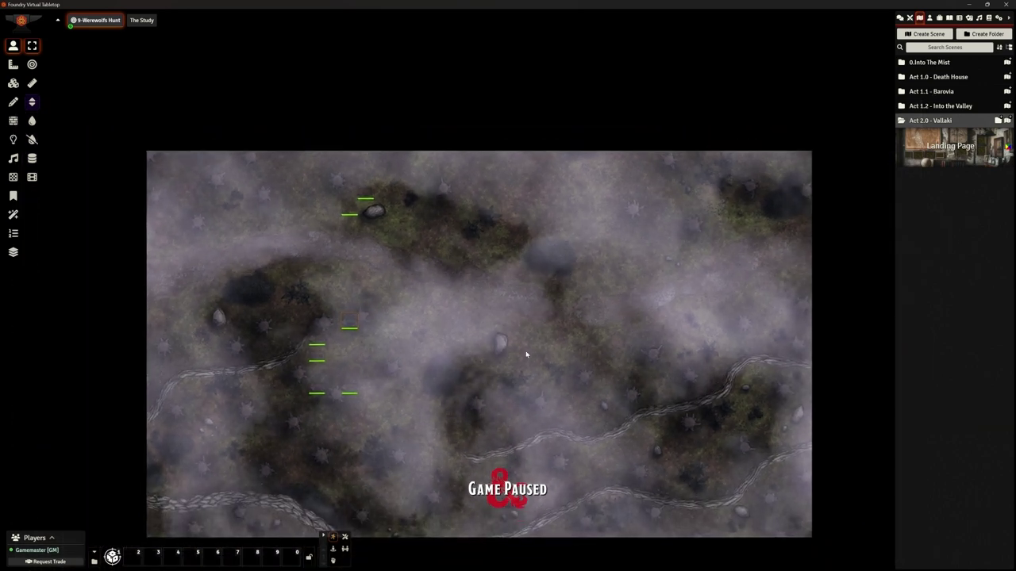
pyautogui.scroll(3, 567, 312)
pyautogui.scroll(-1, 564, 305)
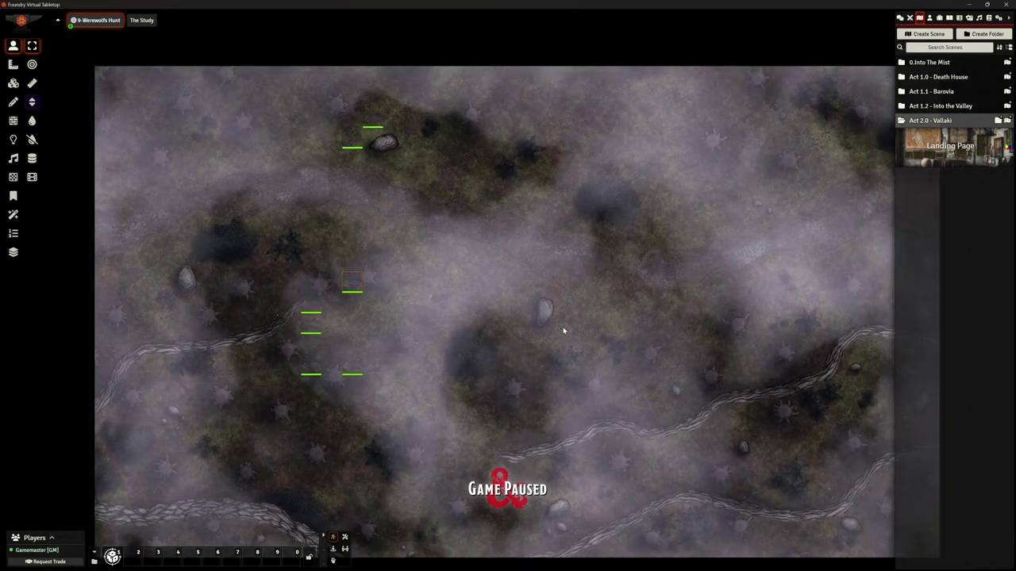